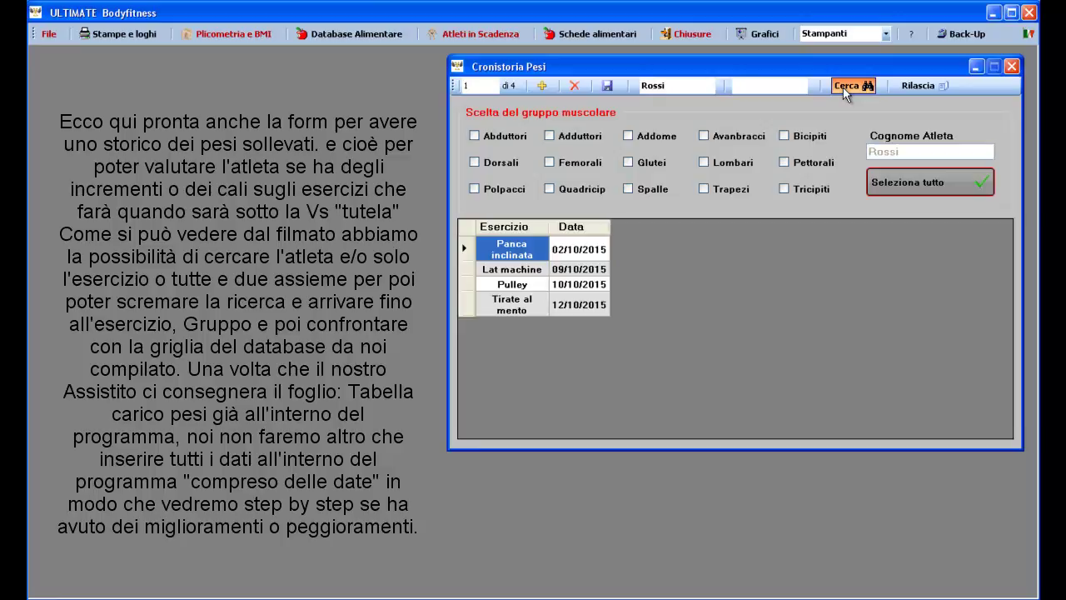
Show the athlete's weights for all muscle groups, then for Dorsali alone, clearing each selection after viewing
click(875, 189)
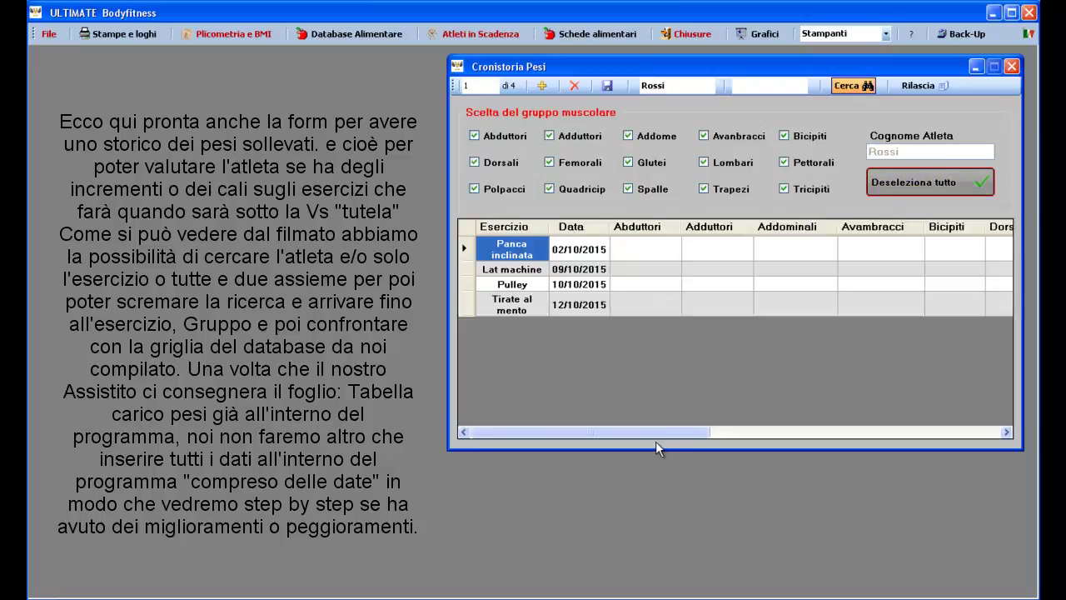
mouse_move(649, 435)
mouse_down()
mouse_move(969, 442)
mouse_move(646, 436)
mouse_up()
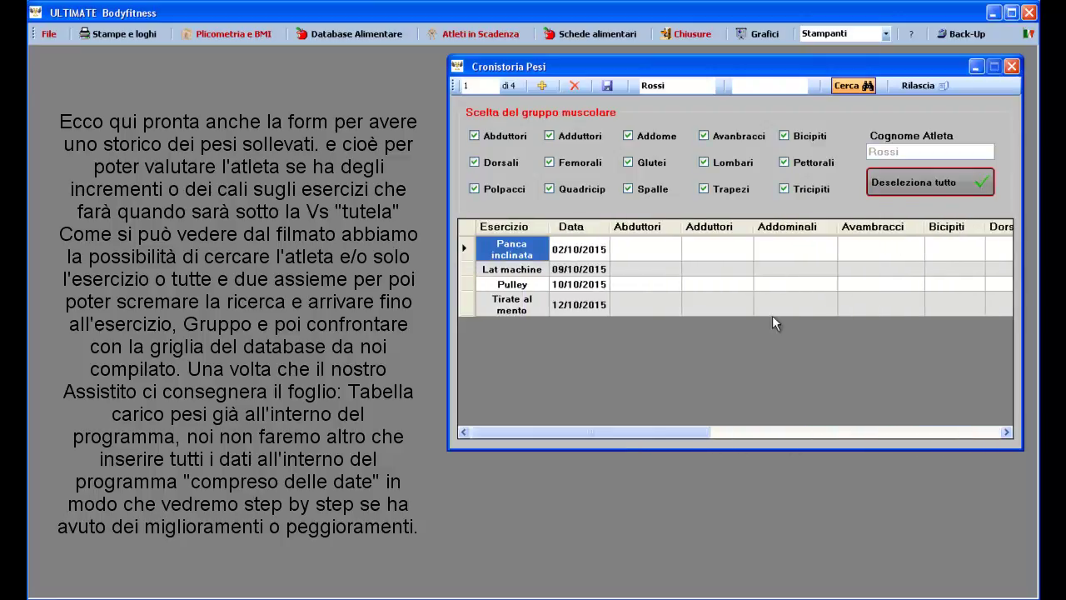
click(906, 187)
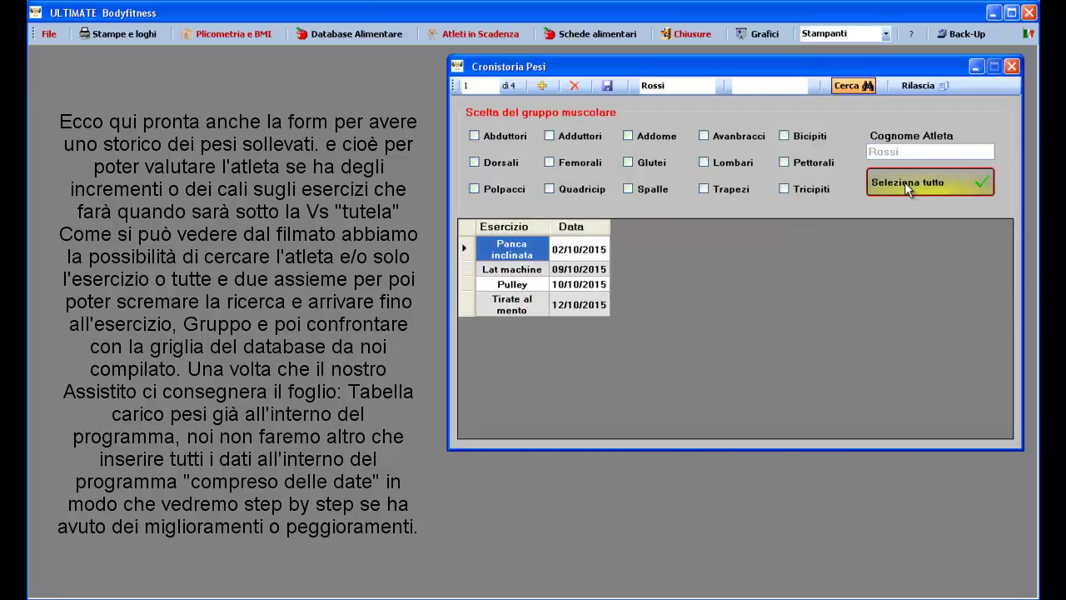
click(476, 164)
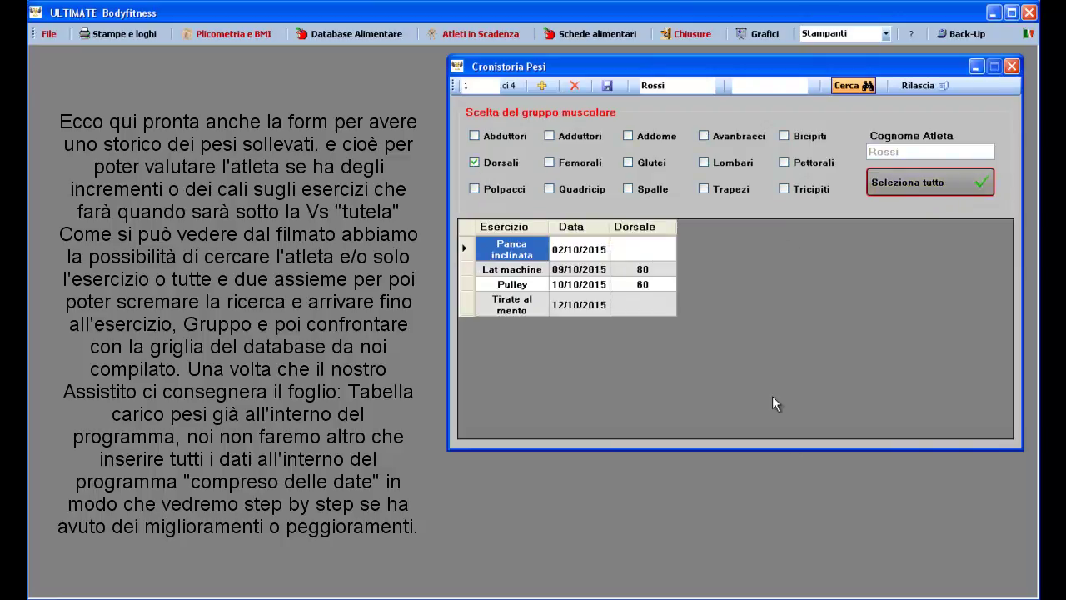
click(474, 160)
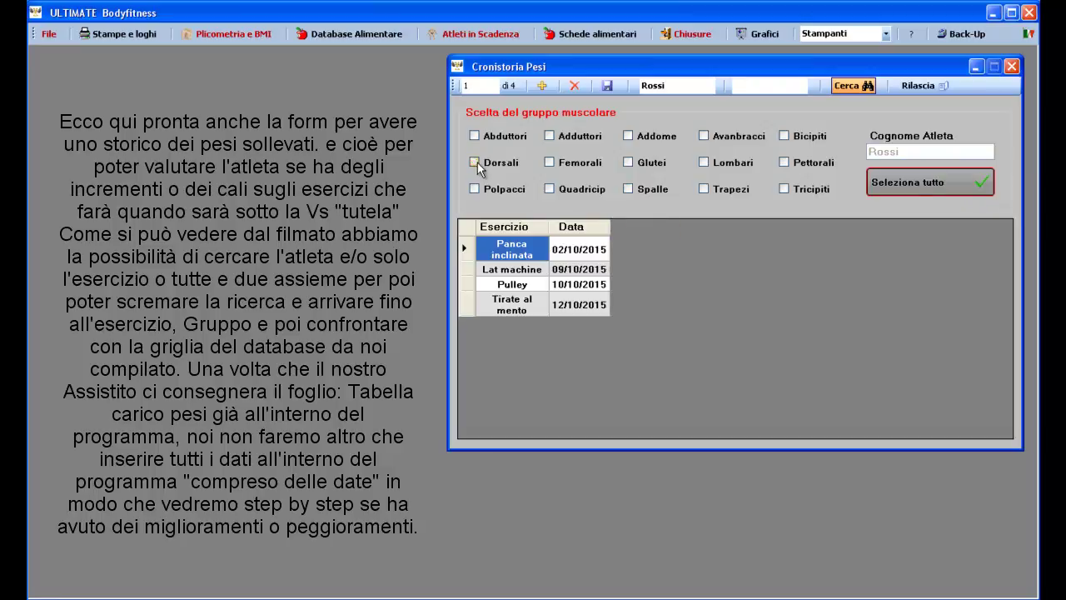
Display every muscle group column in the exercise history once more, then deselect them all
click(927, 182)
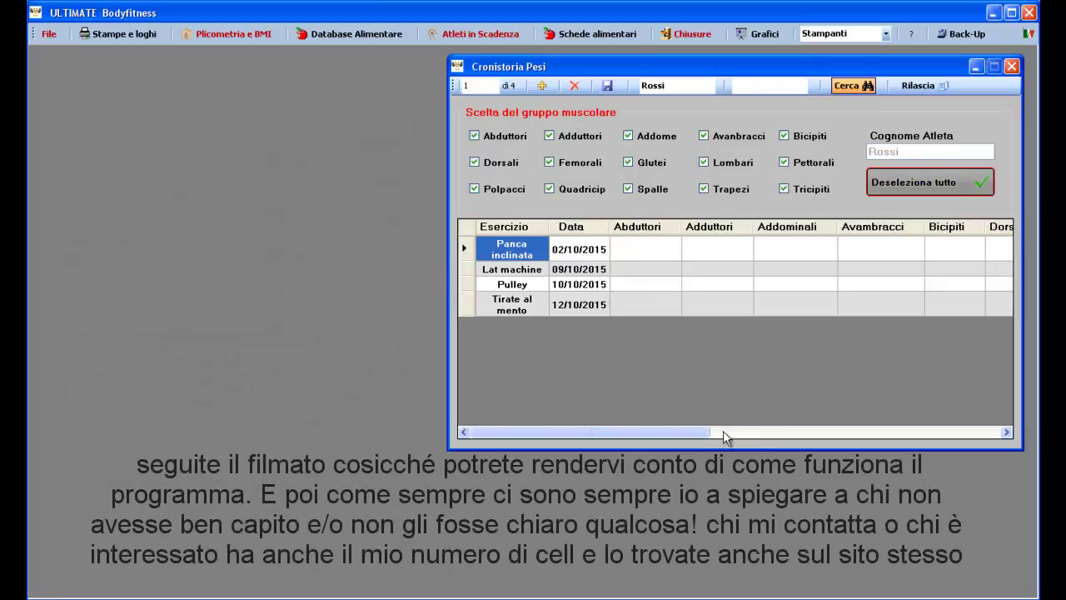
mouse_move(692, 434)
mouse_down()
mouse_move(995, 442)
mouse_move(676, 434)
mouse_up()
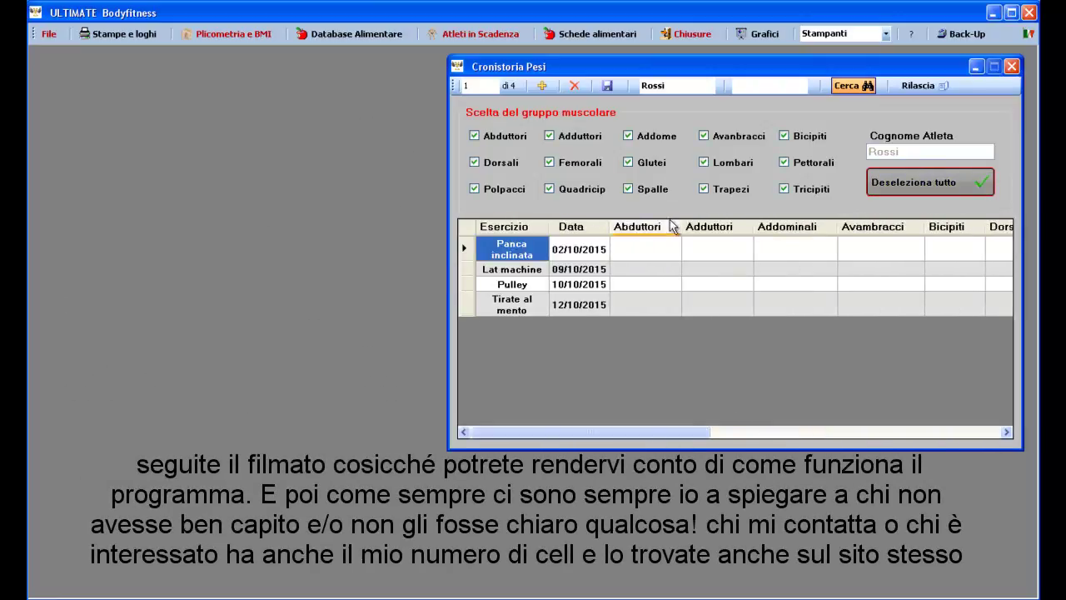
click(916, 181)
Narrow the athlete's search to the exercise "Pulley" and show its Dorsali weights
click(747, 87)
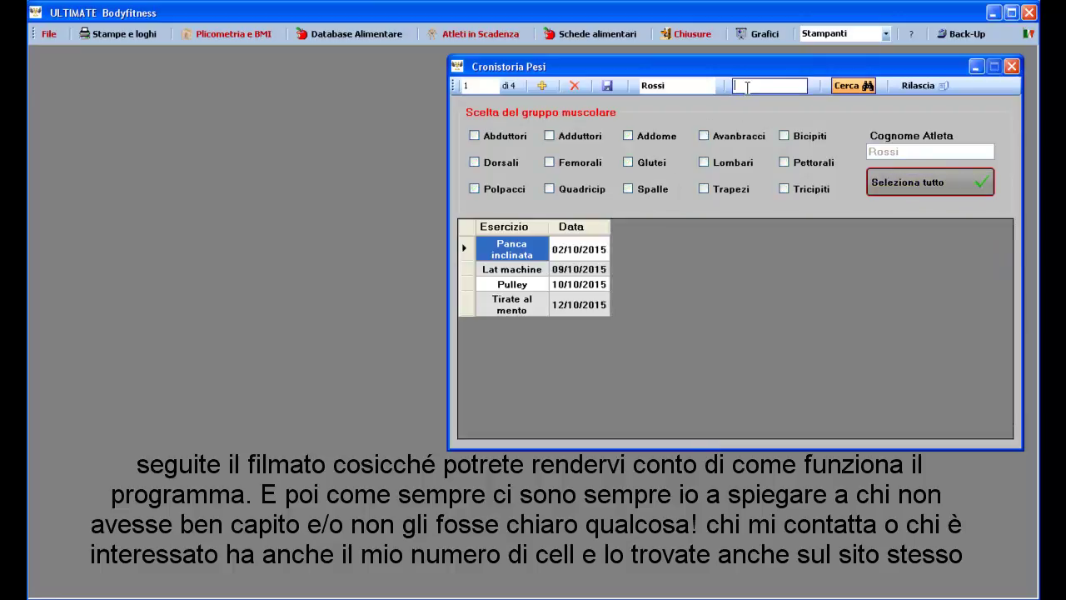
text(Pulley)
click(857, 86)
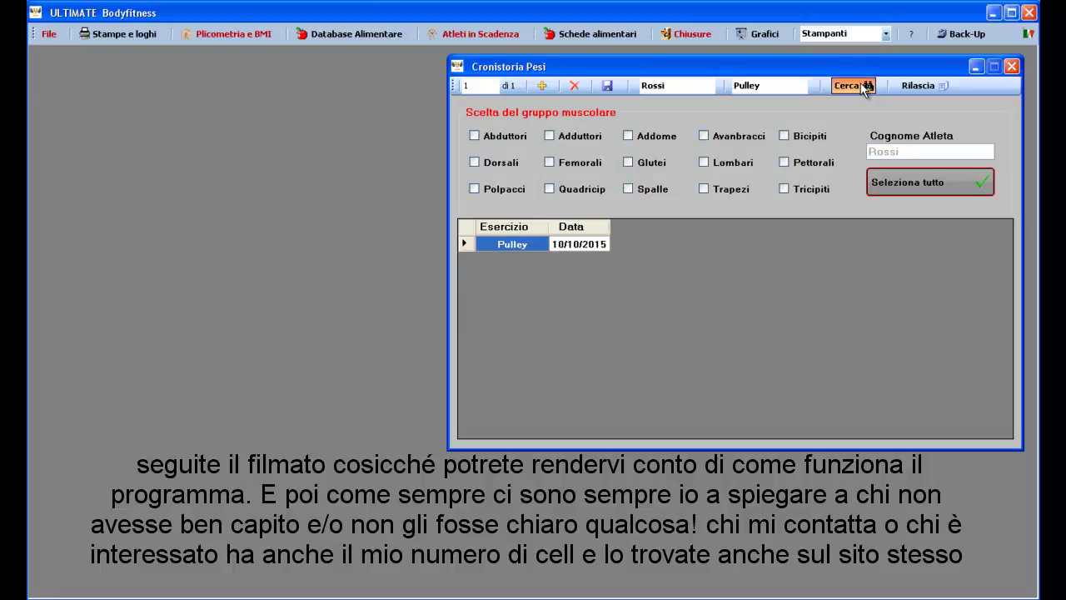
click(484, 163)
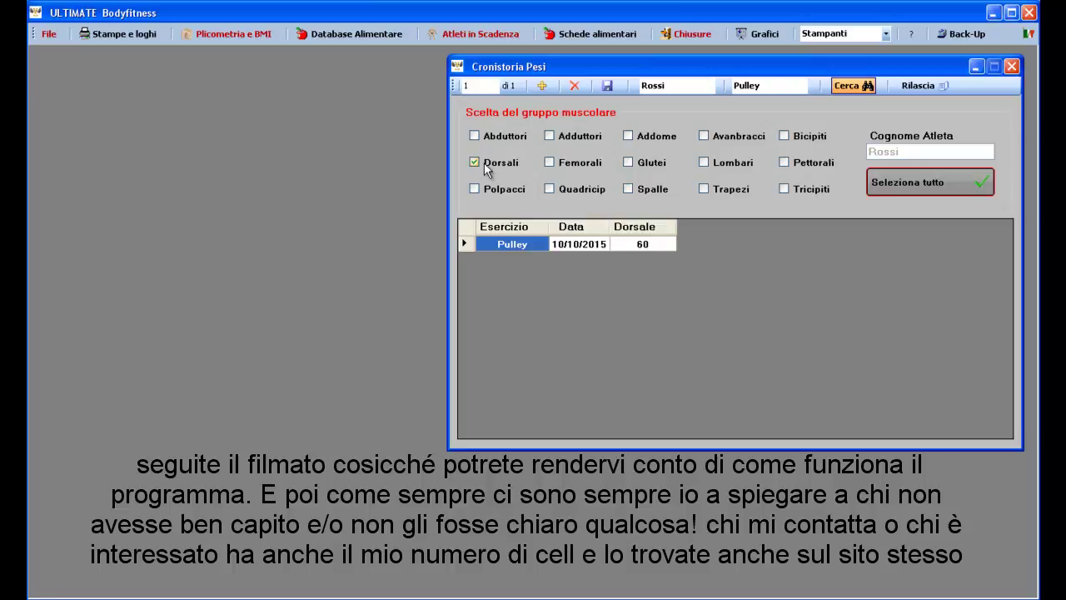
Reset the search form and search by the athlete's surname together with the exercise "Panca"
click(908, 89)
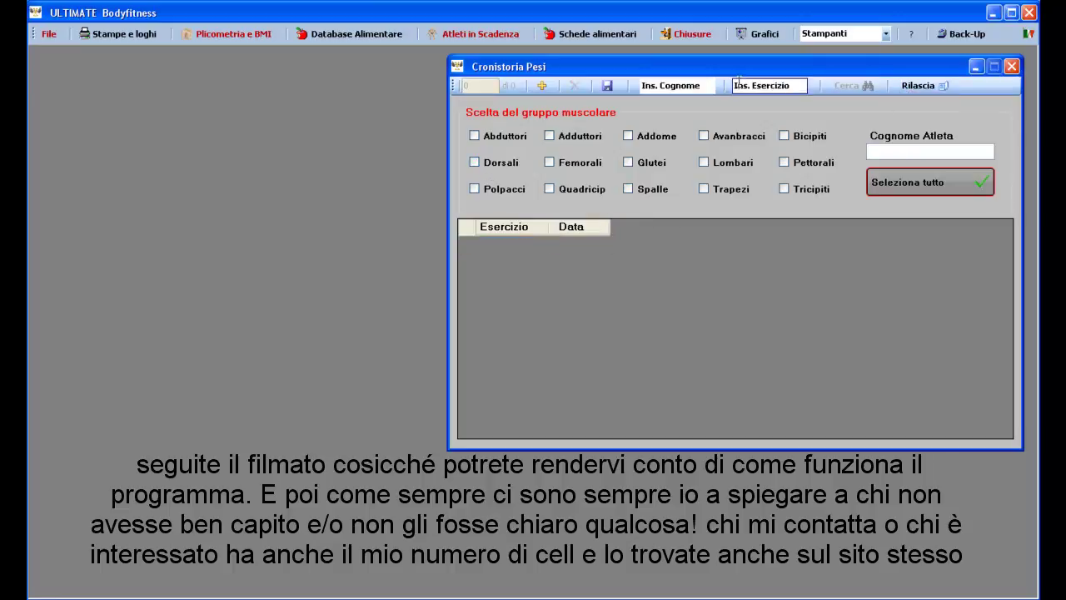
click(694, 88)
text(Rossi)
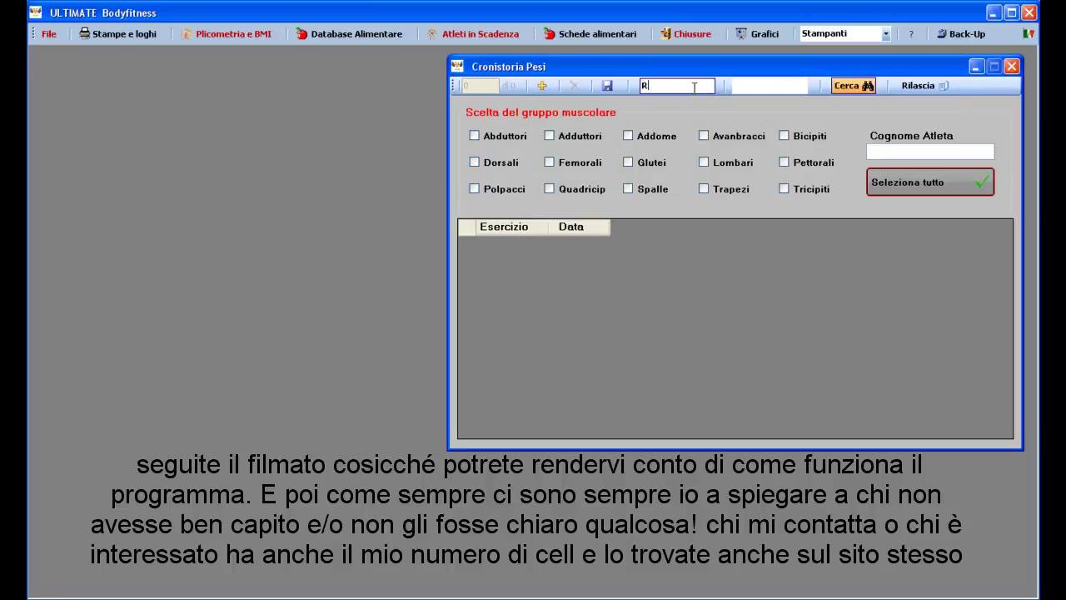
click(748, 86)
text(Panca)
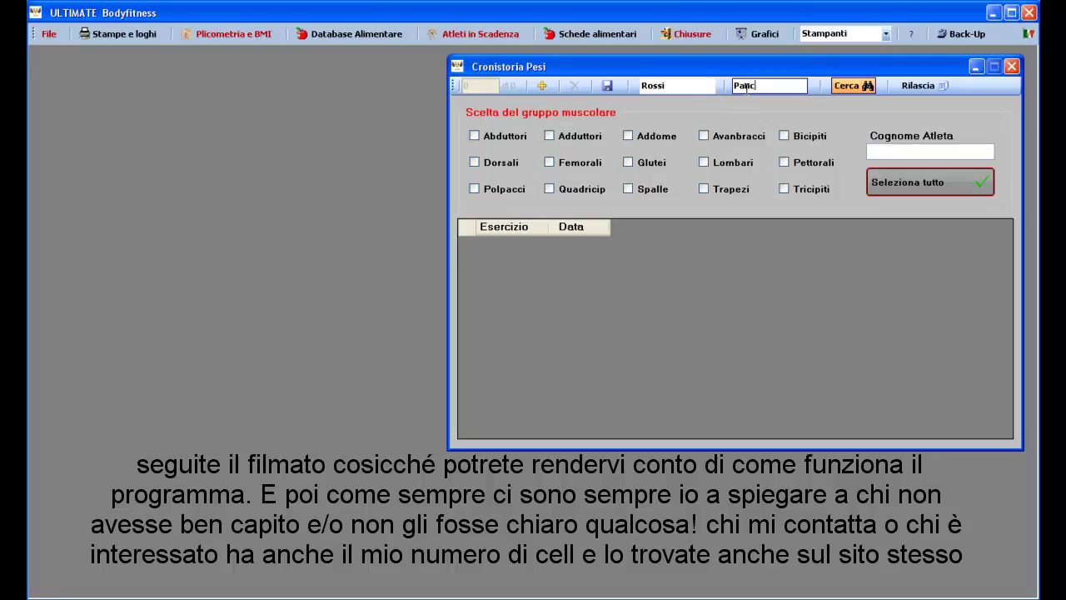
click(840, 87)
Remove the "Panca" exercise filter and search again by the athlete's surname alone
click(776, 85)
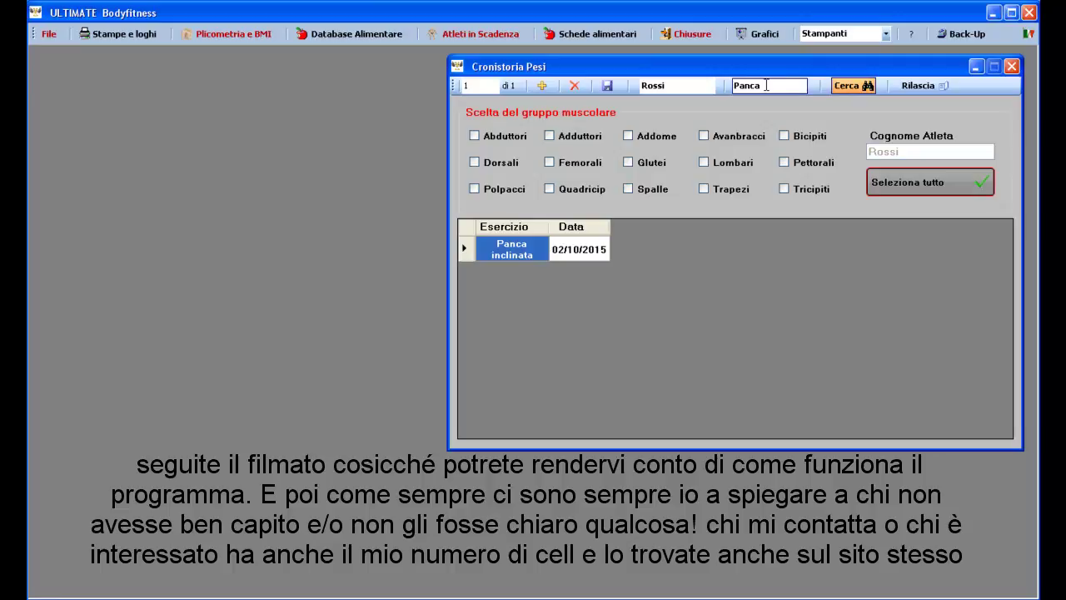
key(BackSpace)
key(BackSpace)
key(BackSpace)
key(BackSpace)
key(BackSpace)
click(853, 88)
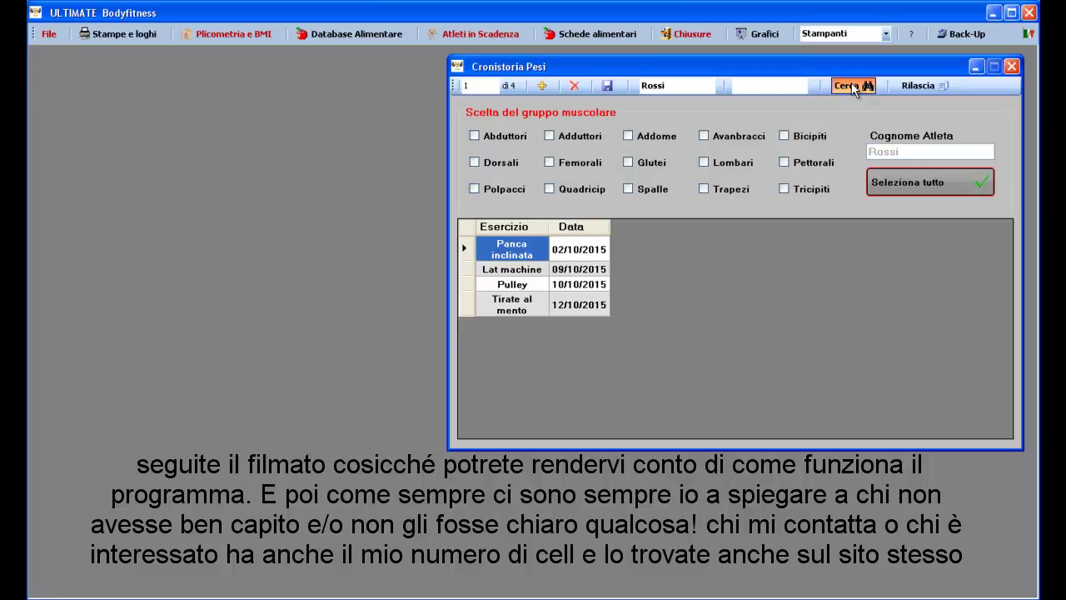
Clear the surname, reset the form, and search the weight history by a second athlete's surname
click(699, 85)
key(BackSpace)
key(BackSpace)
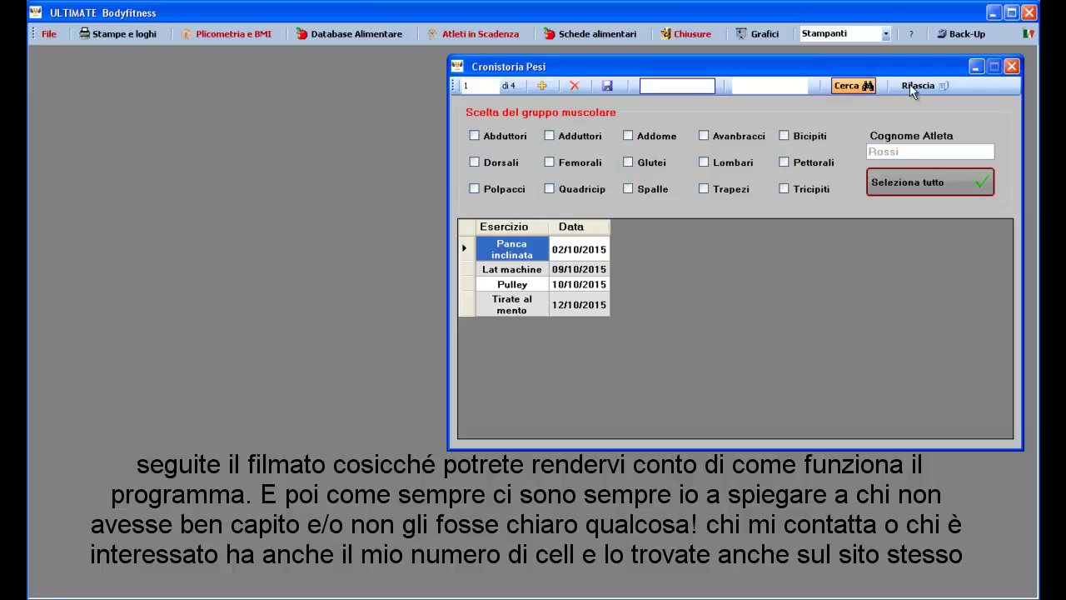
click(908, 86)
click(679, 87)
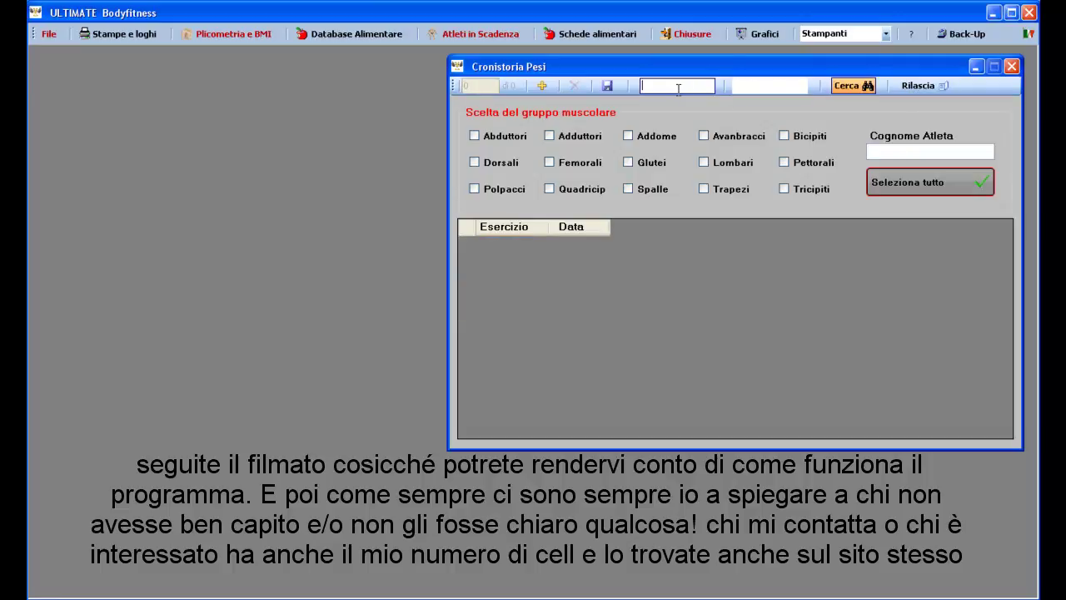
text(Russo)
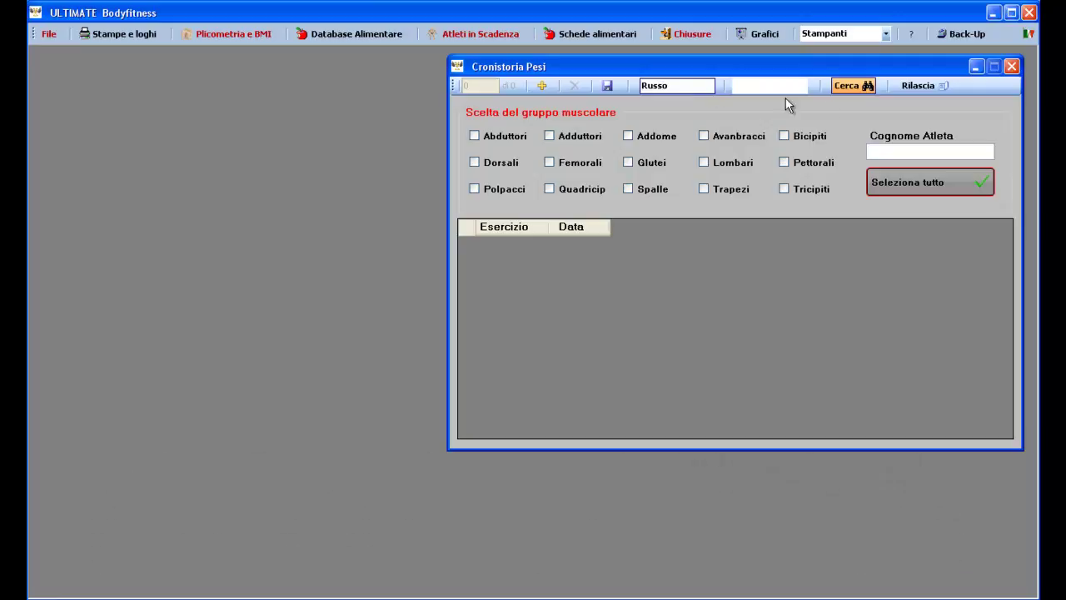
click(850, 87)
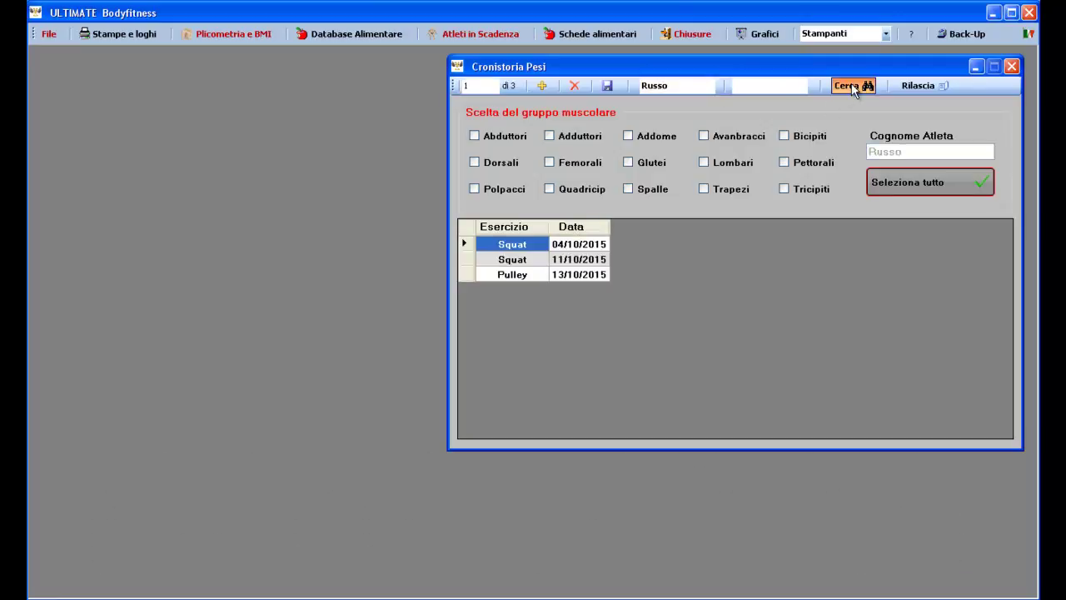
Narrow the second athlete's search to the exercise "Squat" and view the Quadricip weights, then hide that column
click(758, 86)
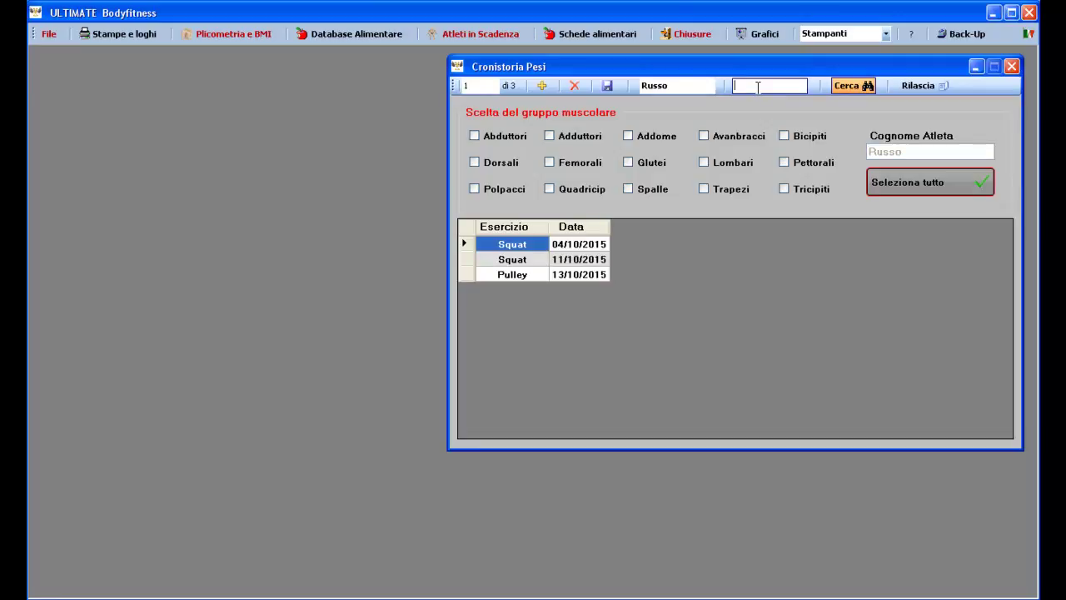
text(Squat)
click(848, 84)
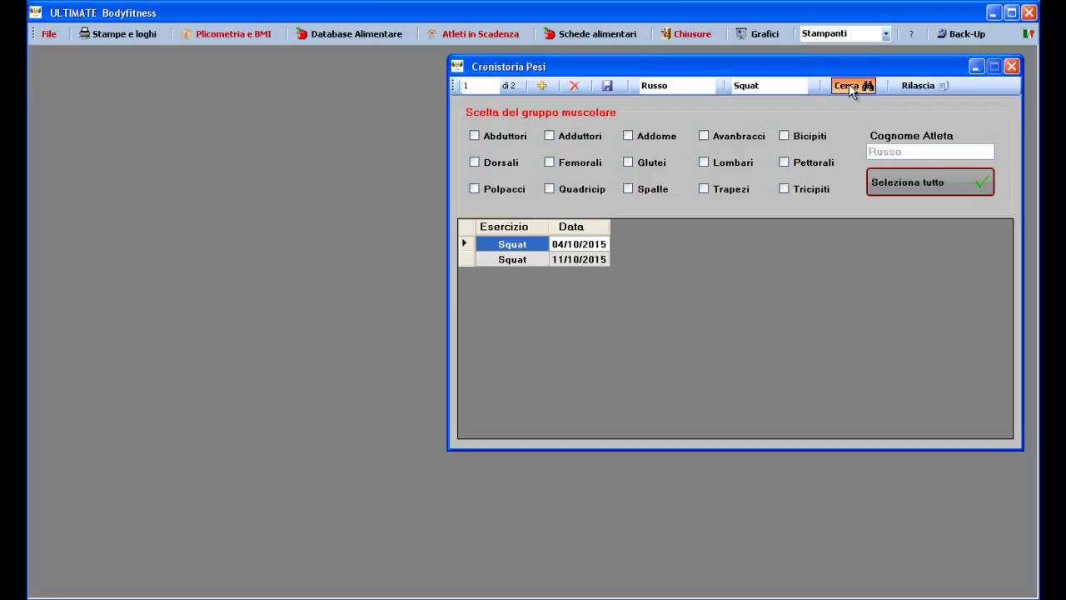
click(554, 191)
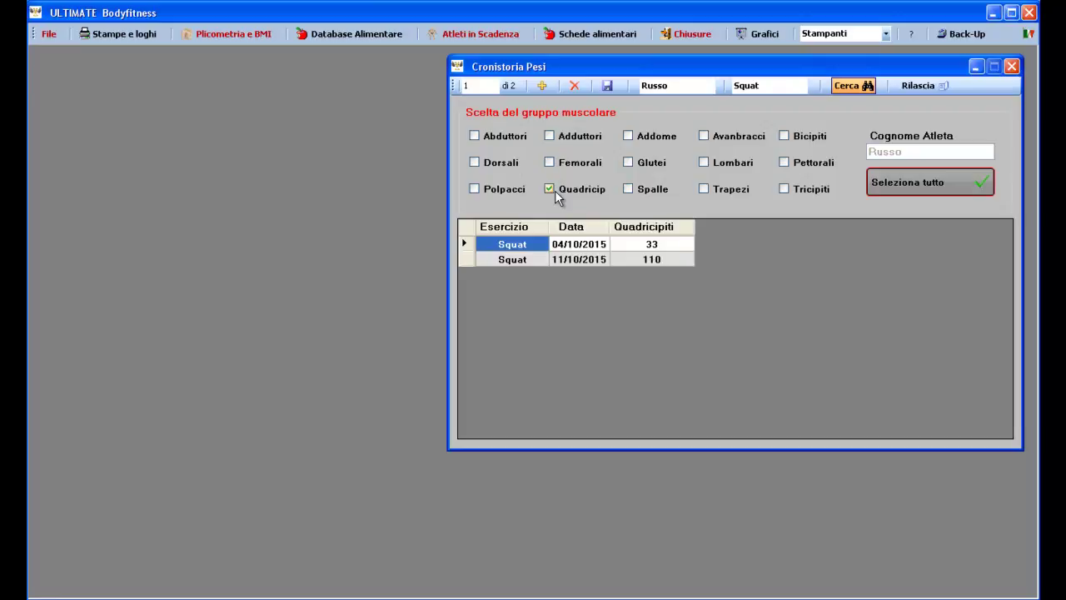
click(554, 191)
Remove the "Squat" filter, search again, and review all muscle group columns before deselecting them
double_click(749, 85)
key(BackSpace)
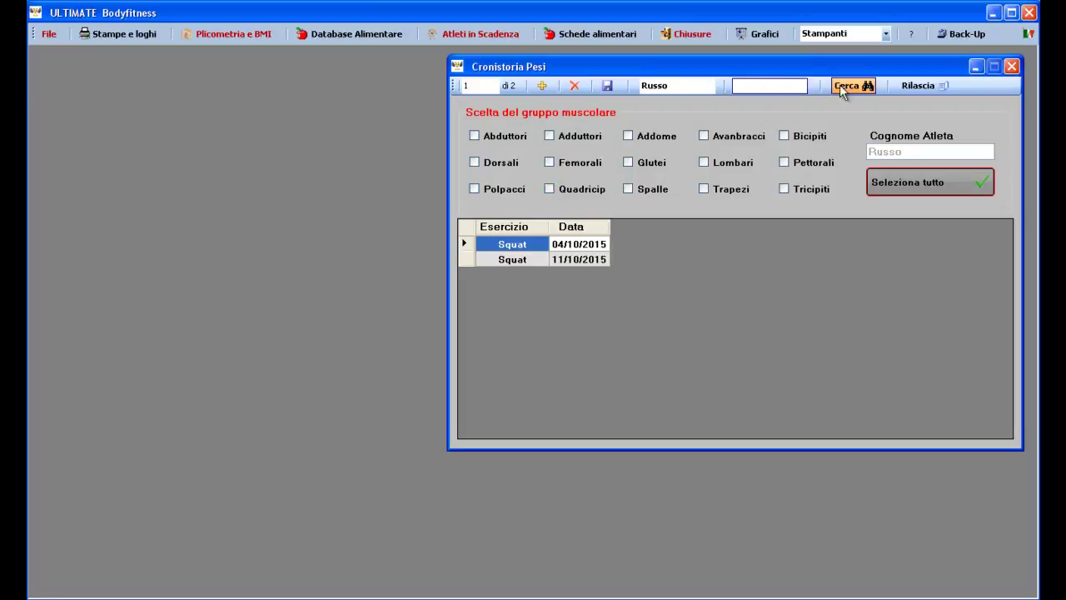
click(846, 83)
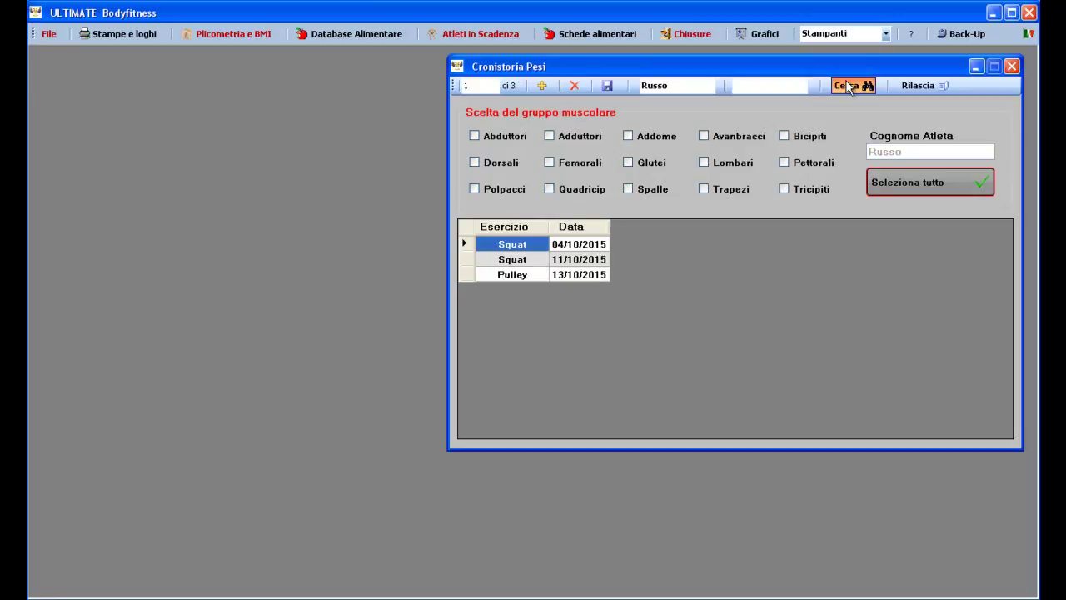
click(905, 190)
drag(672, 433, 639, 438)
click(897, 182)
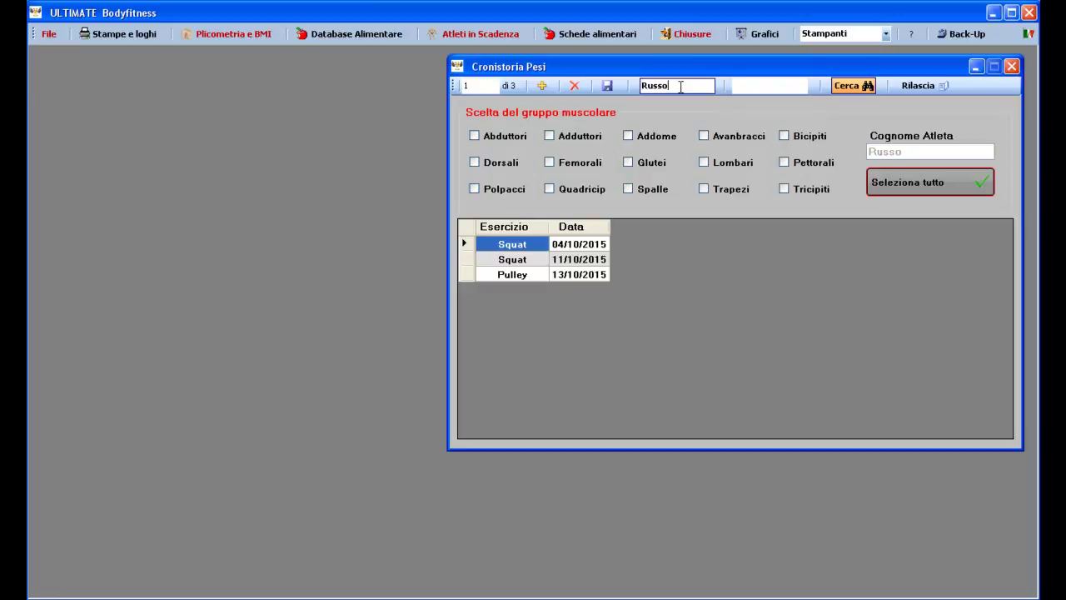
Reset the form and search by the exercise "Aperture" alone, leaving the surname empty
drag(681, 85, 631, 84)
click(920, 85)
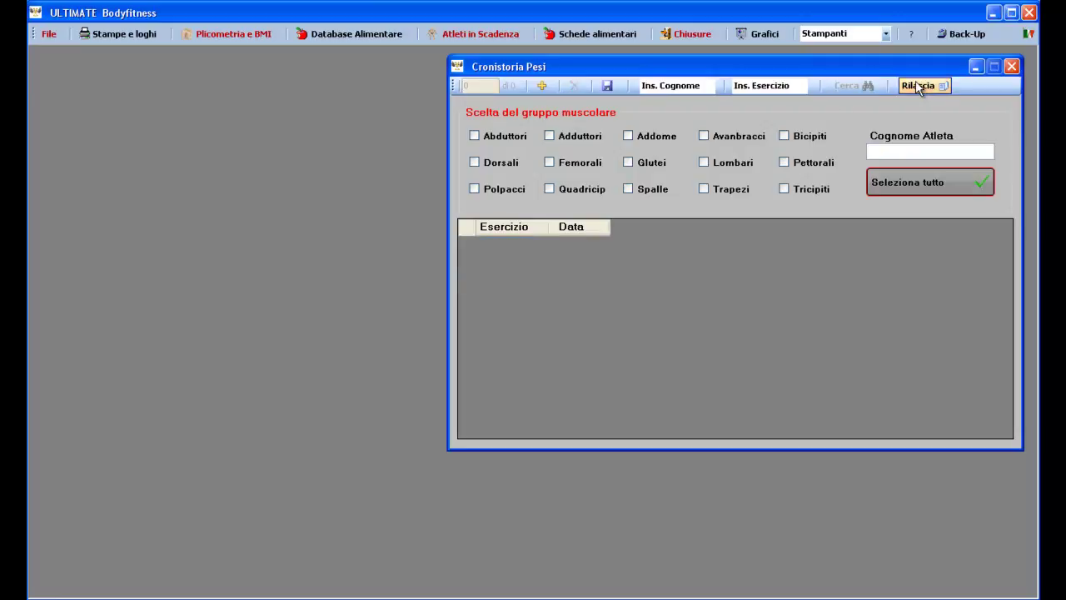
click(689, 83)
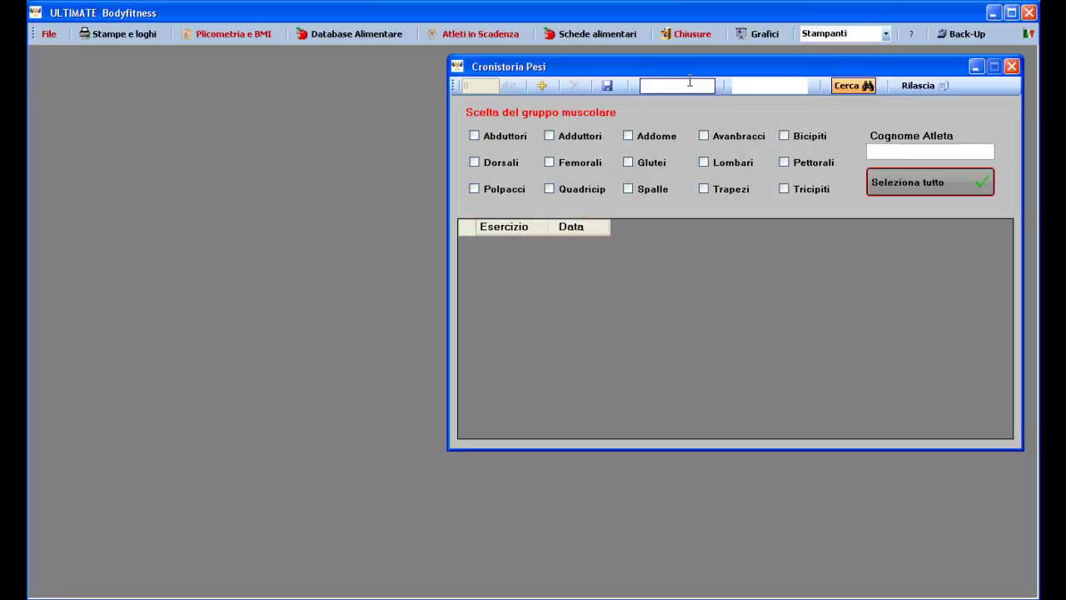
click(736, 84)
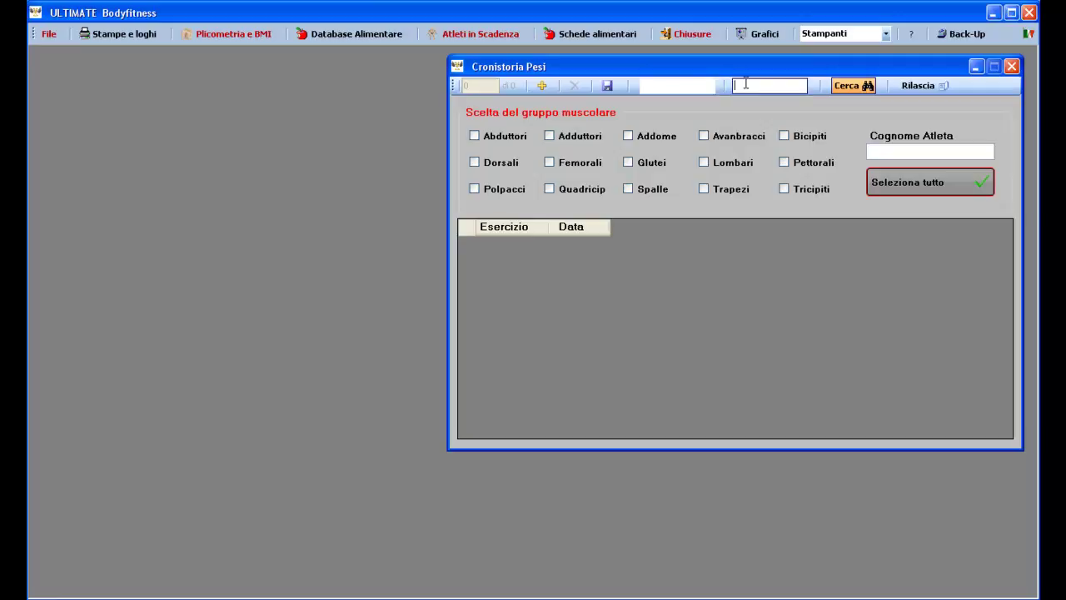
text(Aperture)
click(856, 85)
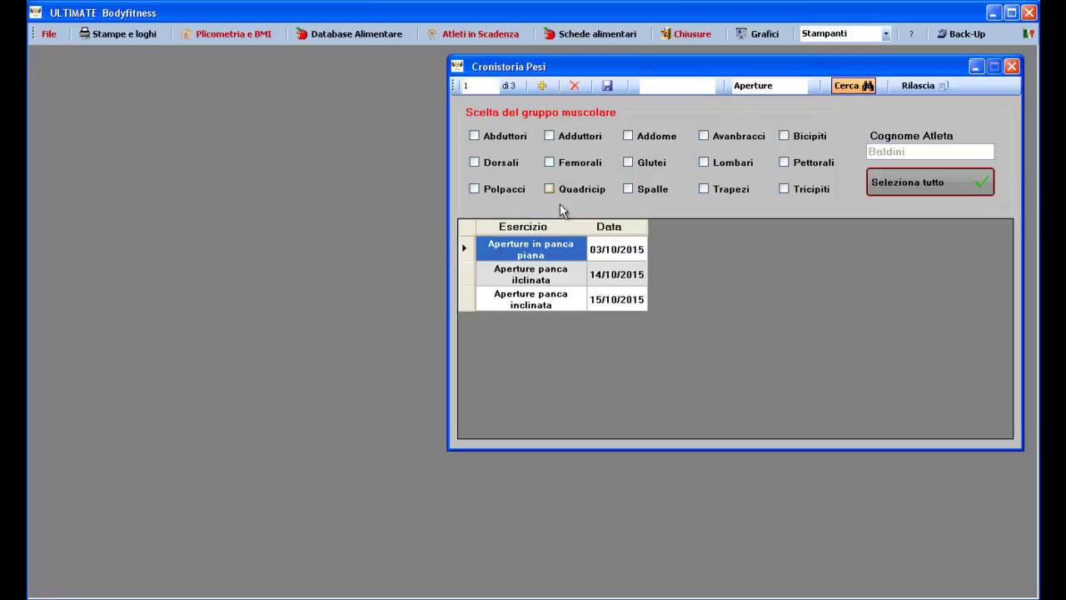
Go through the "Aperture" records to check whose they are, then show their Pettorali weights
click(533, 280)
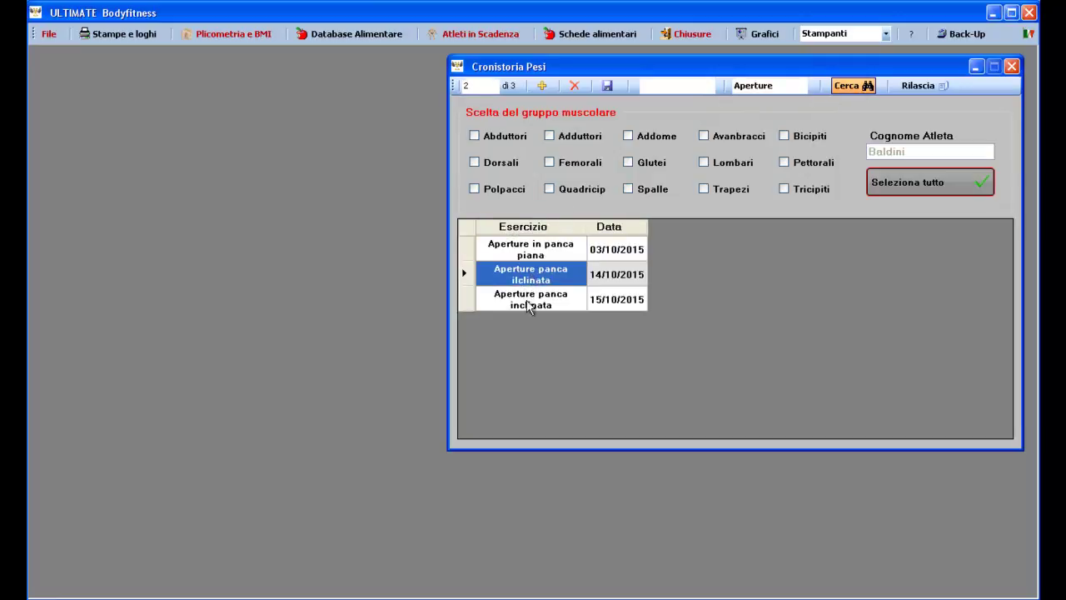
click(526, 300)
click(523, 278)
click(520, 249)
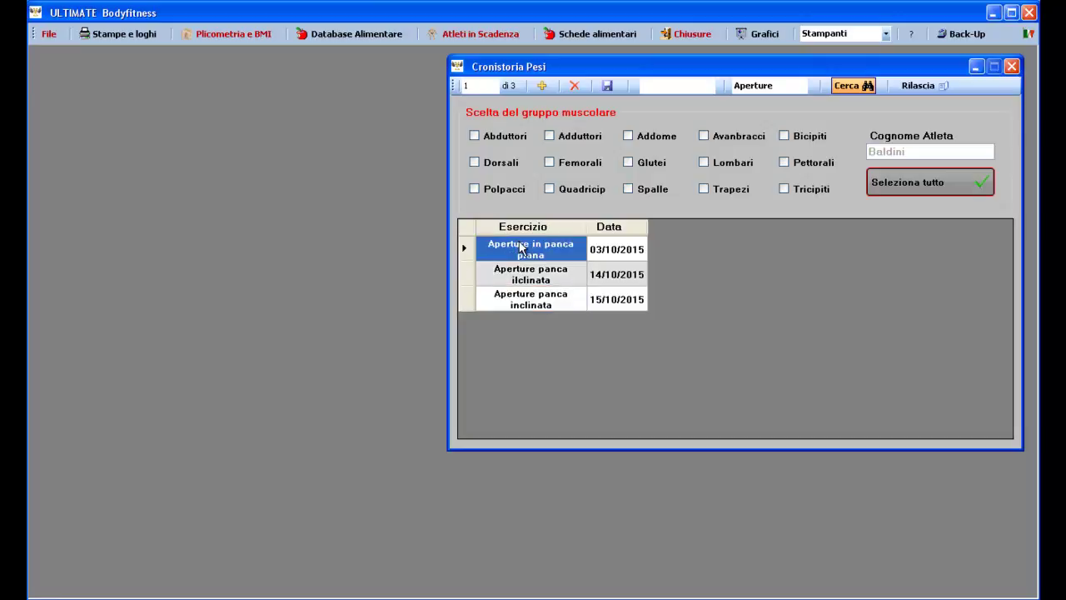
click(520, 303)
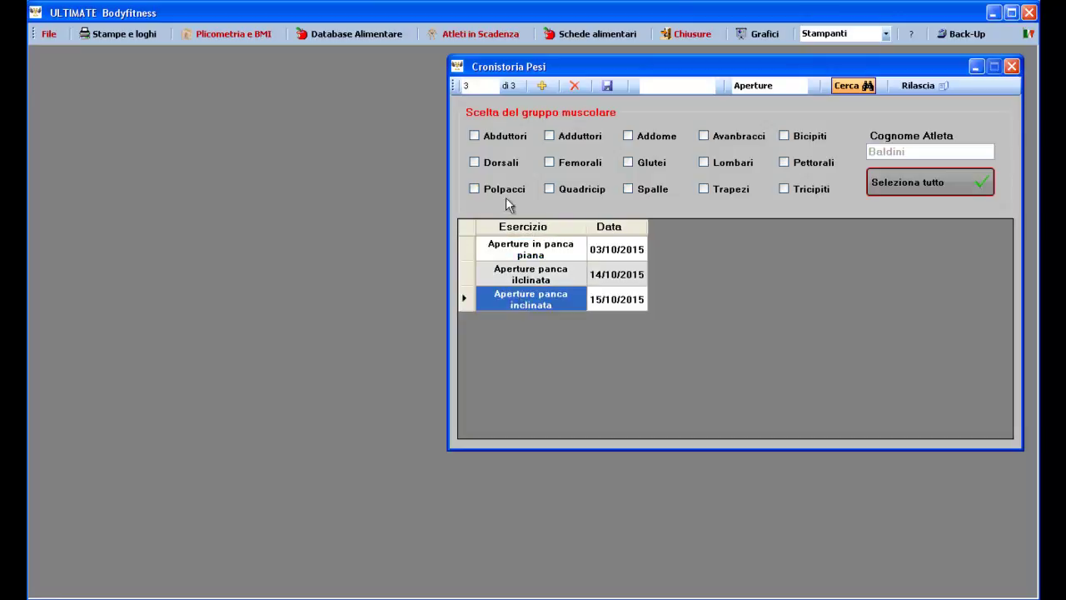
click(788, 166)
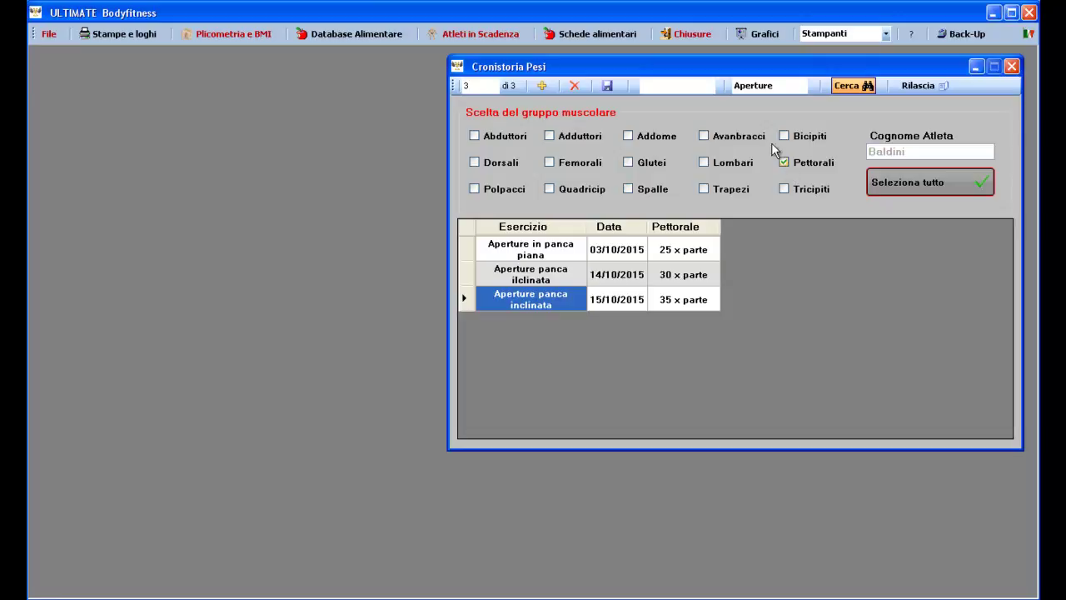
Reset the search form and search by the surname of the athlete who owns the Aperture records
click(690, 90)
click(918, 86)
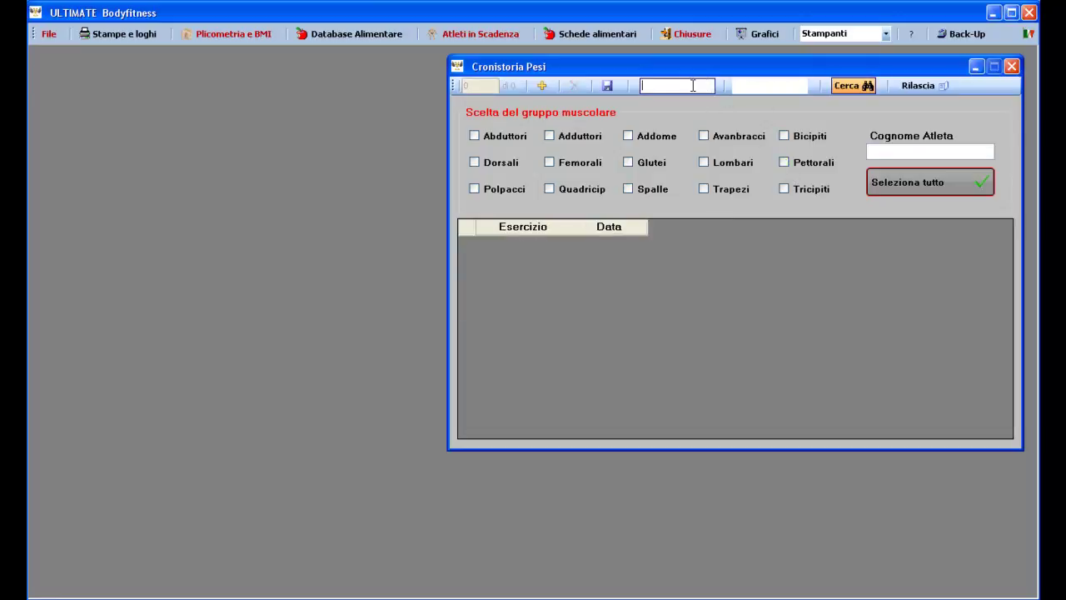
text(Baldini)
click(851, 88)
Clear the athlete's surname from the search field
click(677, 86)
key(BackSpace)
key(BackSpace)
key(BackSpace)
key(BackSpace)
key(BackSpace)
key(BackSpace)
key(BackSpace)
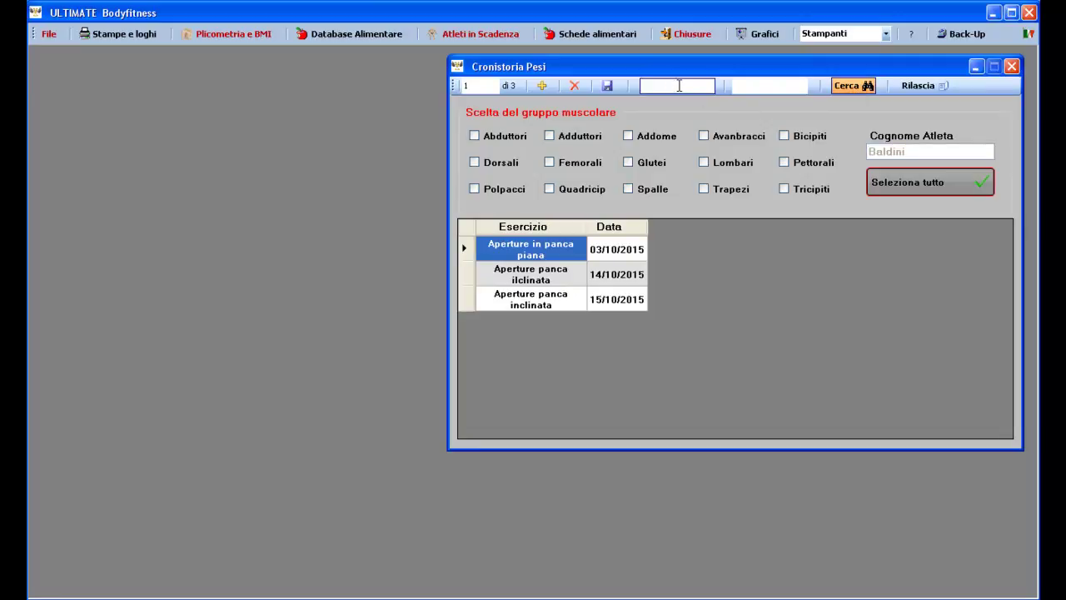
Search the weight history by the surname initial "g" alone and go through the listed exercise records
text(g)
click(857, 87)
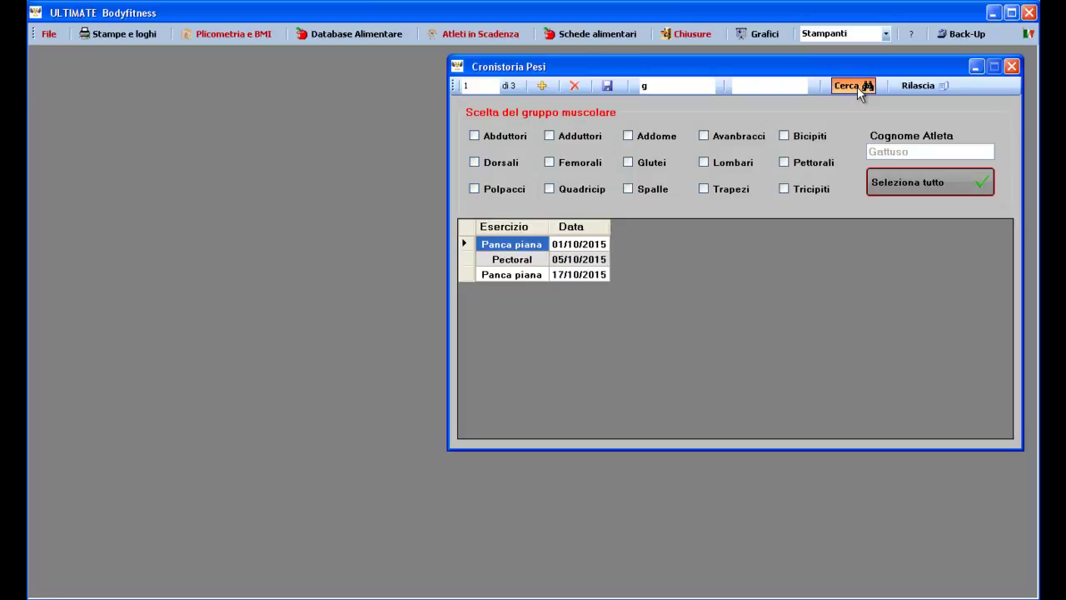
click(523, 260)
click(527, 274)
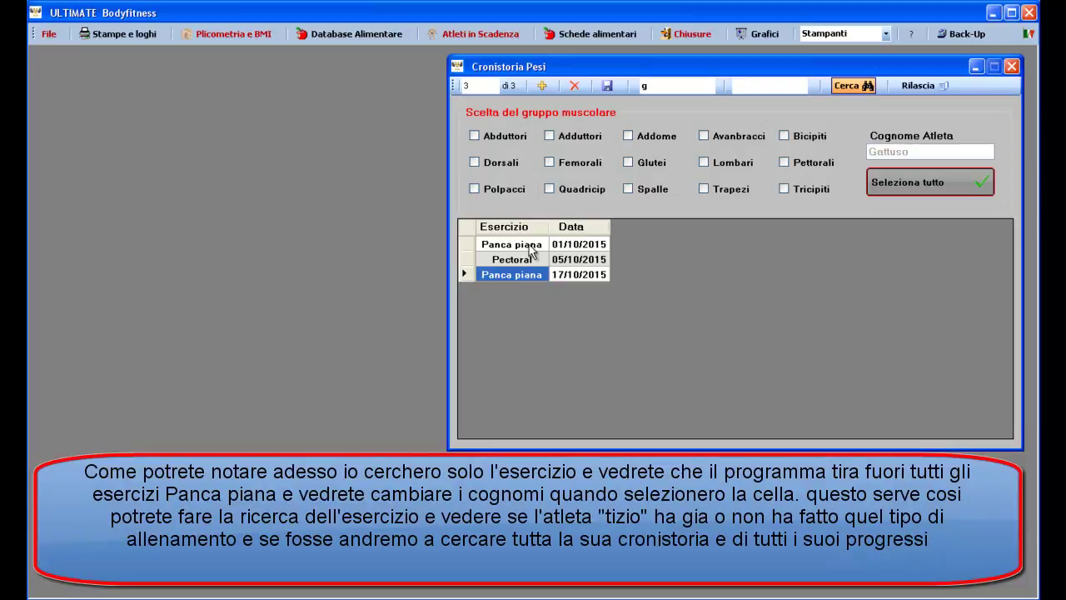
Clear the surname filter and search by the exercise "Panca Piana" alone
click(674, 86)
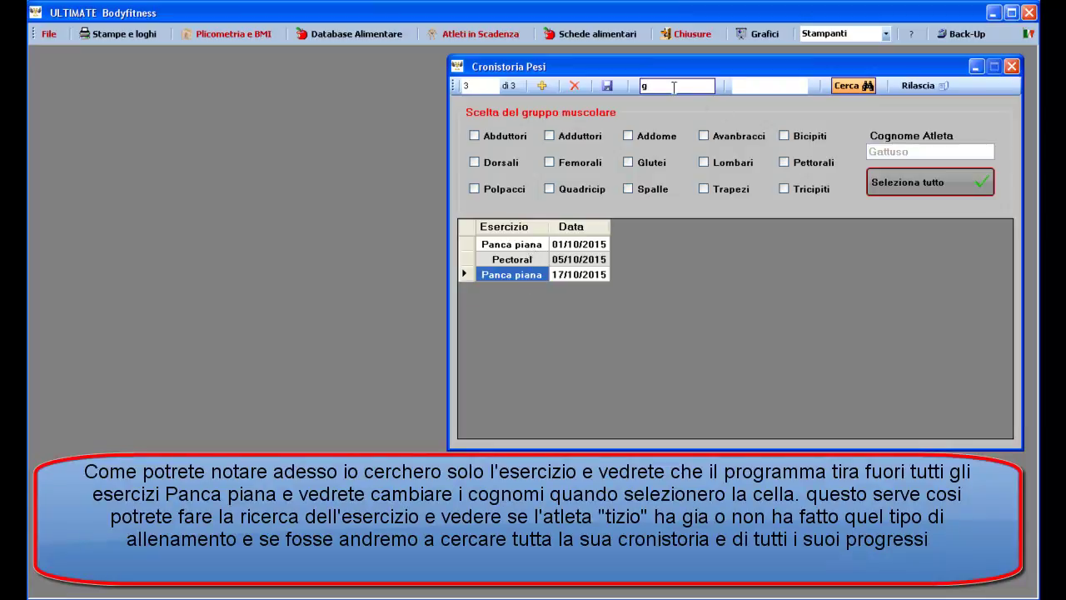
key(BackSpace)
click(738, 86)
text(Panca)
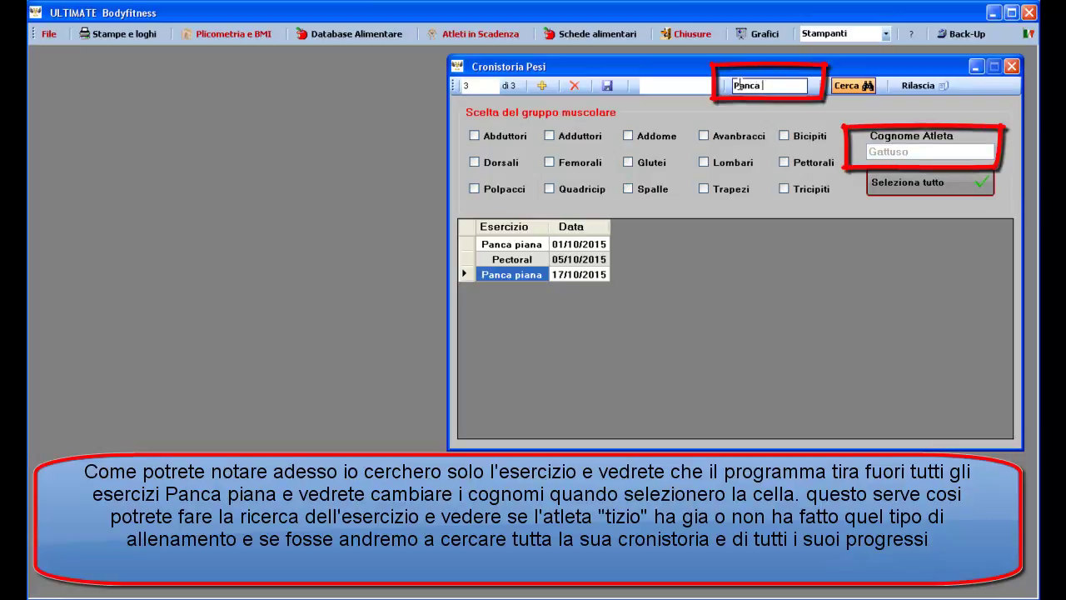
text( Piana)
click(857, 89)
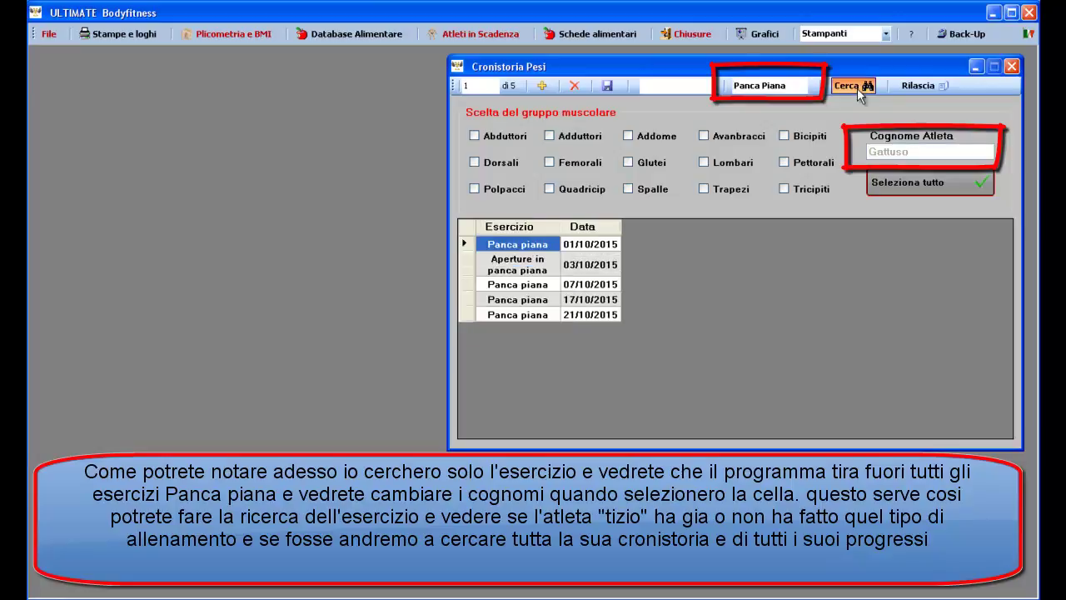
Go through the "Panca Piana" search records down to the one dated 21/10/2015 to check which athlete each belongs to
click(523, 266)
click(524, 286)
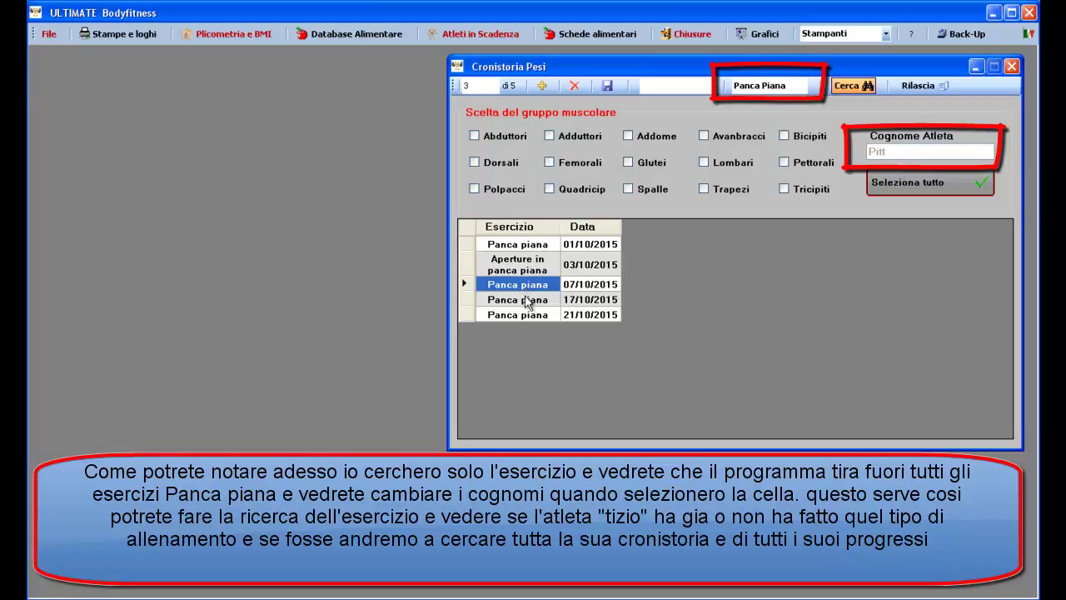
click(527, 301)
click(528, 316)
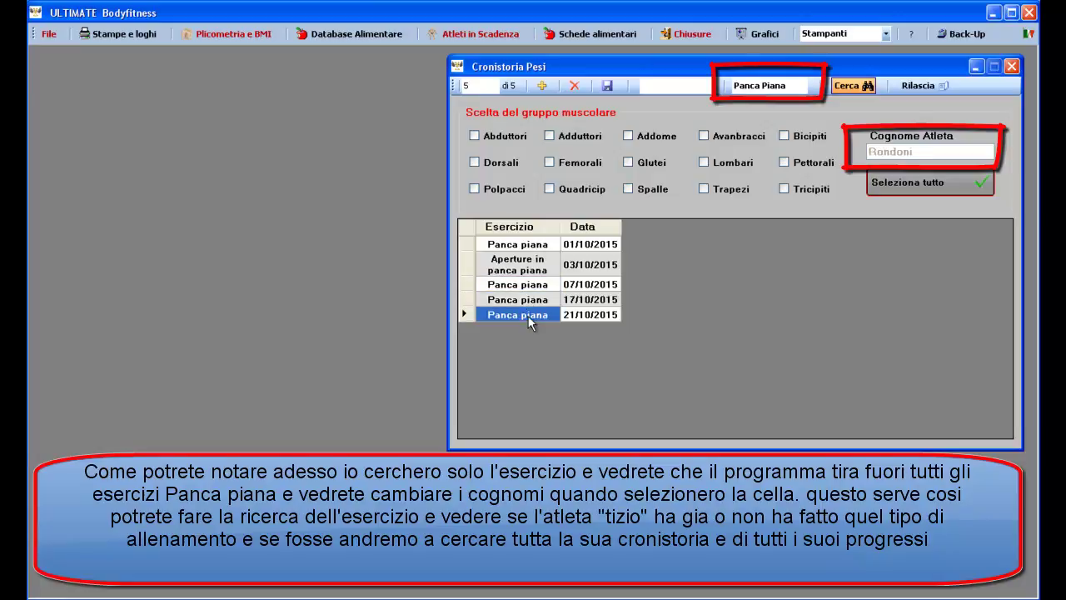
Search only by the surname of the athlete who owns the 21/10/2015 record, with no exercise filter, and show the Quadricip and Pettorali weights
click(654, 85)
text(Rondoni)
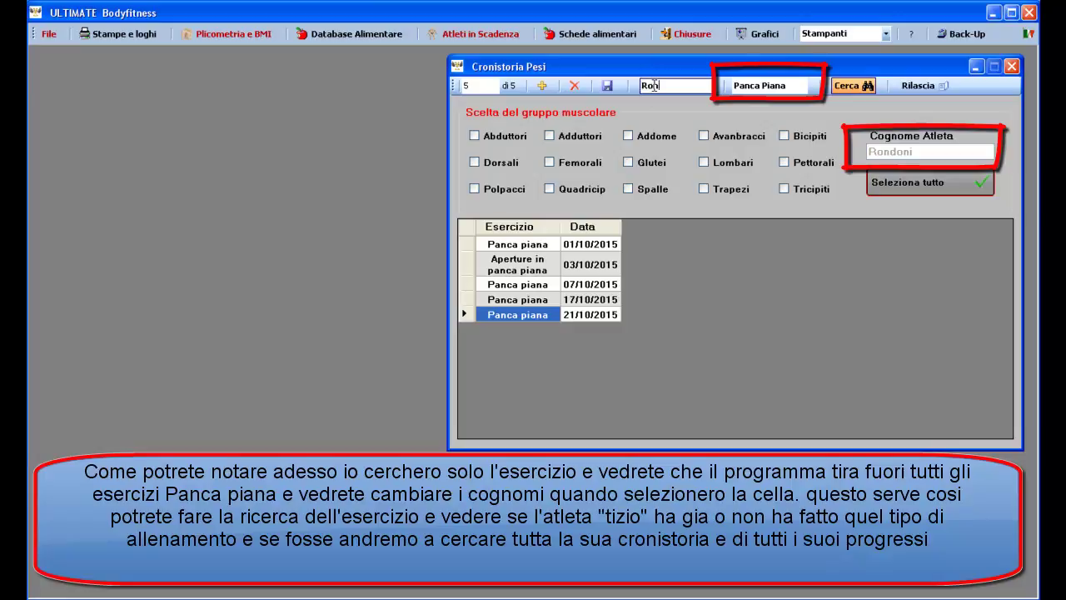
drag(806, 86, 734, 86)
key(BackSpace)
click(857, 82)
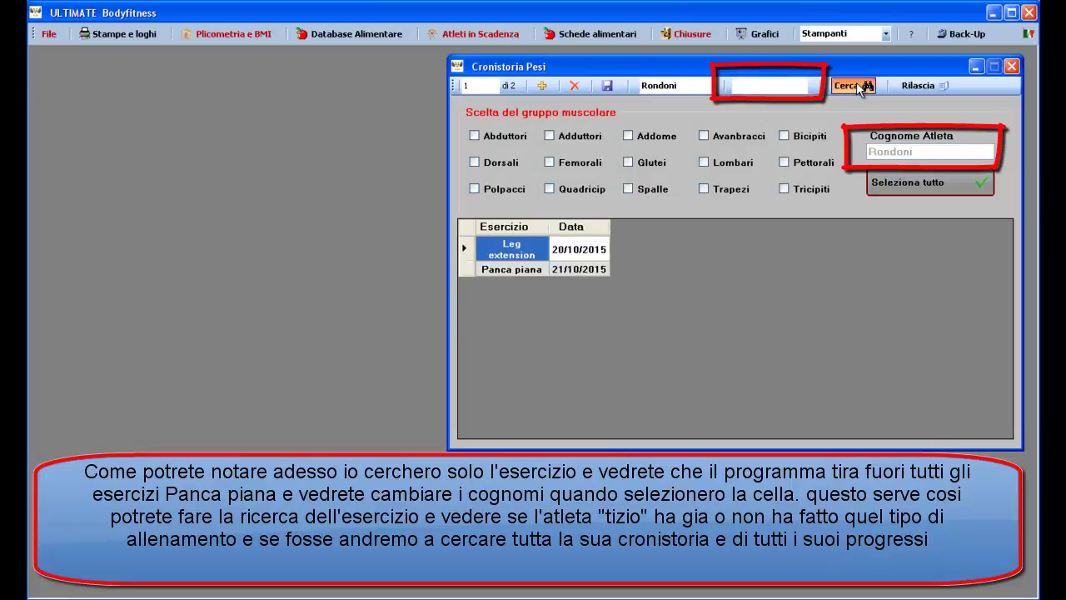
click(549, 190)
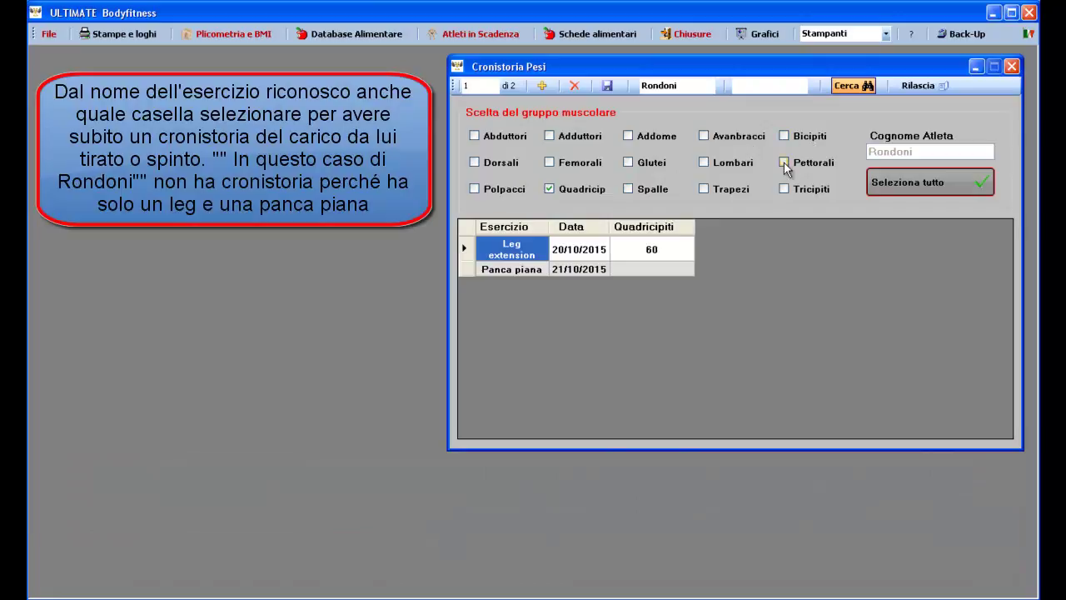
click(784, 163)
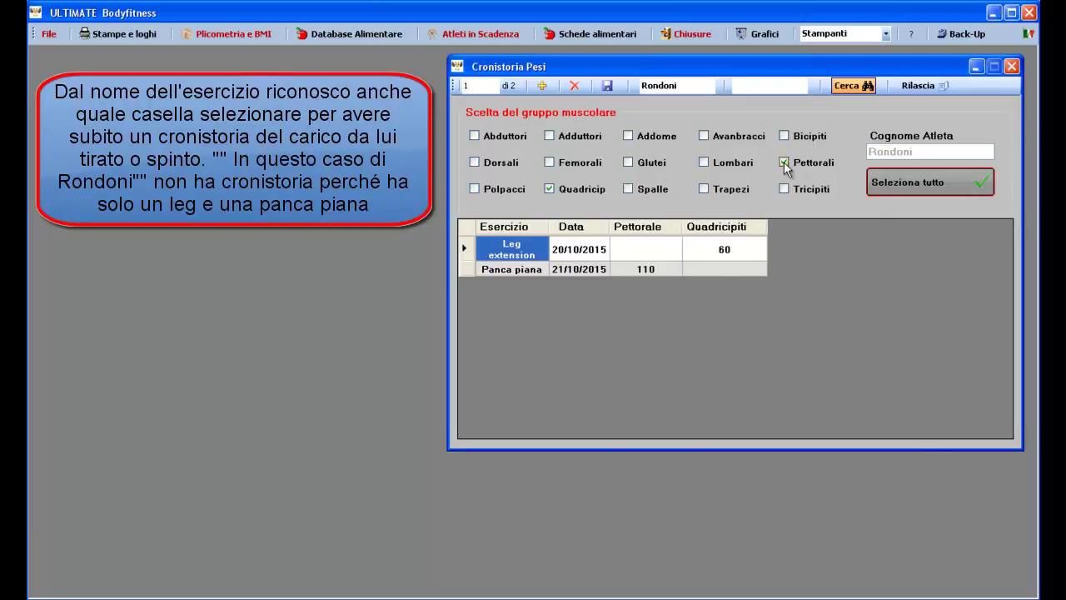